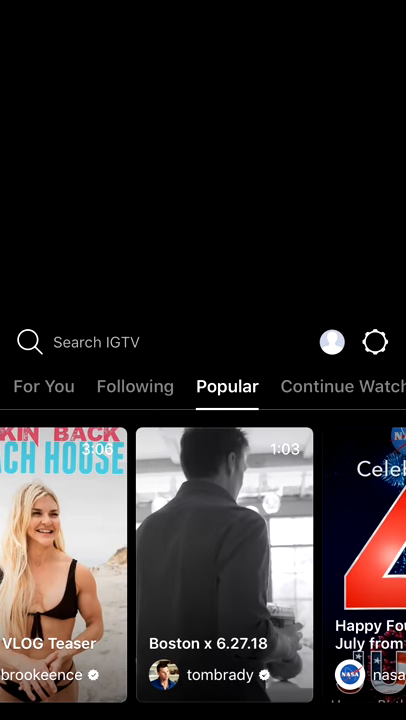
{"action": "scroll", "coordinate": [203, 565], "scroll_direction": "right", "scroll_amount": 2}
{"action": "scroll", "coordinate": [203, 565], "scroll_direction": "right", "scroll_amount": 3}
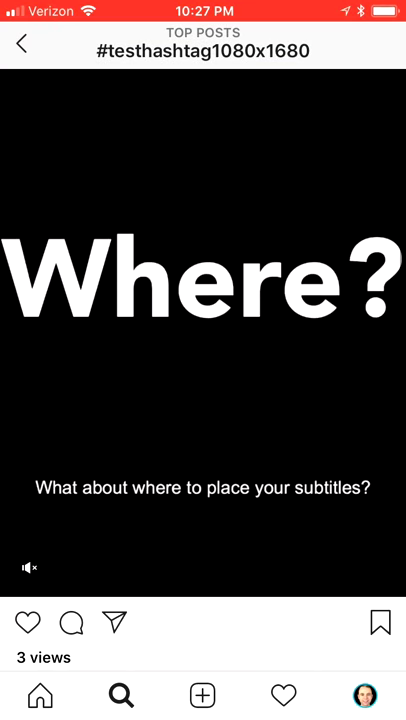
{"action": "scroll", "coordinate": [203, 400], "scroll_direction": "down", "scroll_amount": 1}
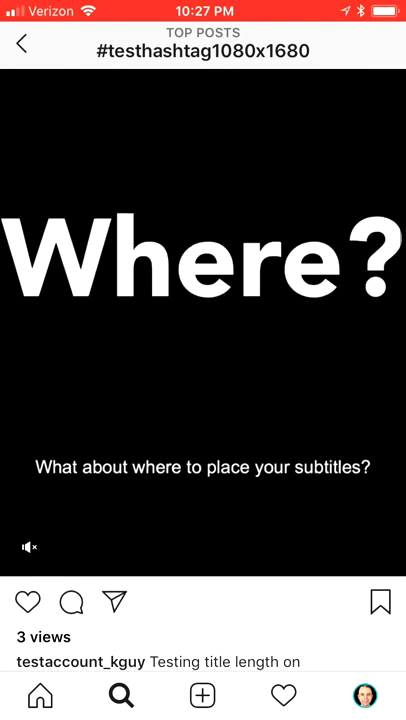
{"action": "scroll", "coordinate": [203, 400], "scroll_direction": "down", "scroll_amount": 5}
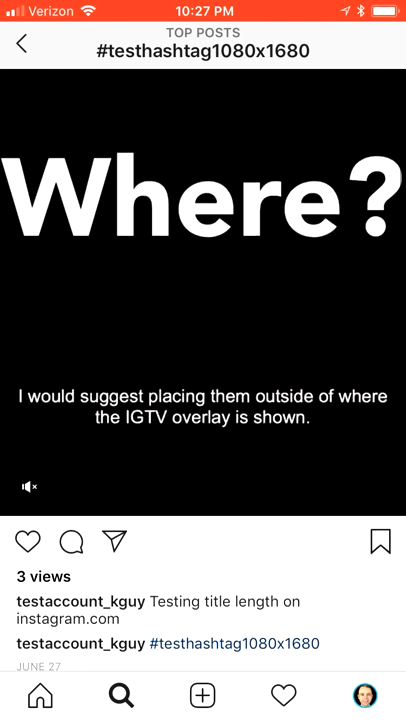
{"action": "scroll", "coordinate": [203, 400], "scroll_direction": "down", "scroll_amount": 5}
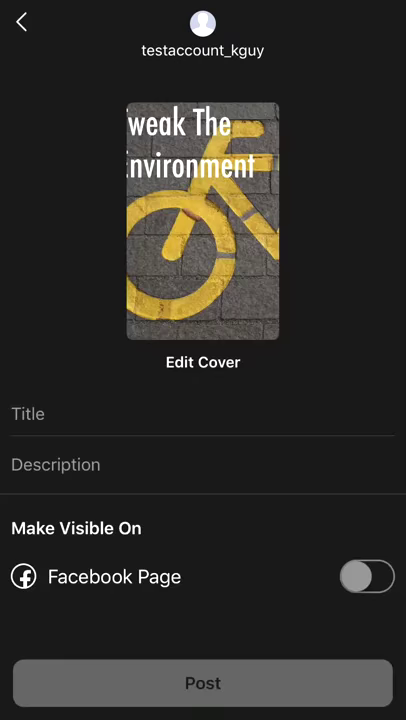
- Begin the IGTV video's description to add #myuniquehashtag
{"action": "left_click", "coordinate": [55, 464]}
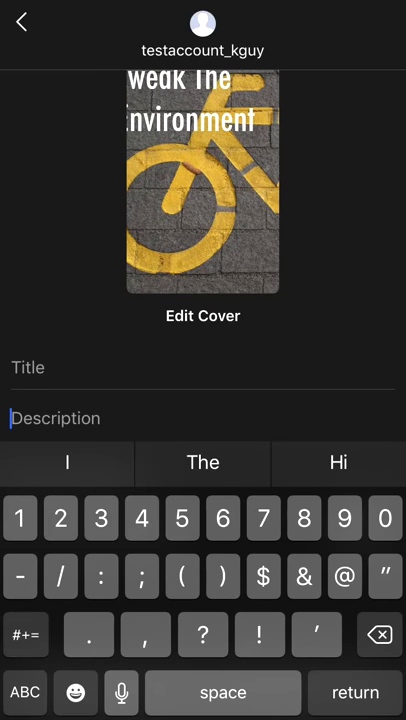
{"action": "type", "text": "#myu"}
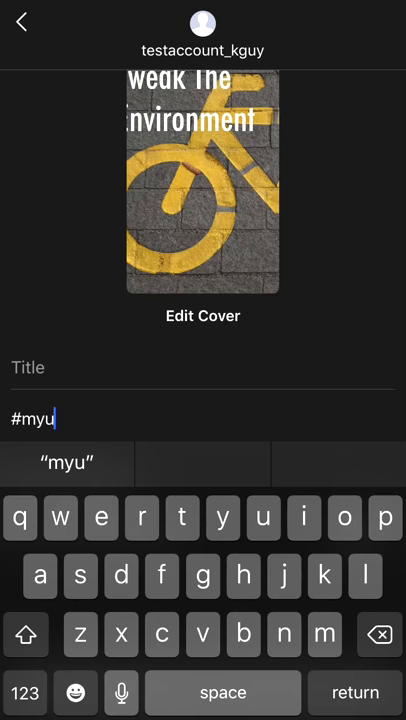
{"action": "type", "text": "niquehashtag"}
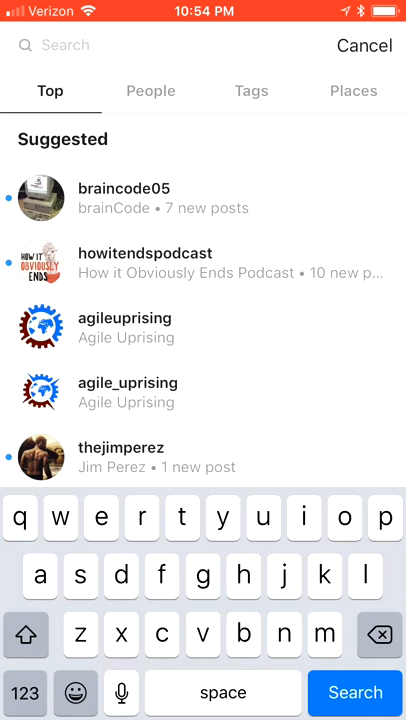
- Search Tags for myuniquehashtag, finish the thank-you comment on the templates video, and follow its creator
{"action": "left_click", "coordinate": [251, 91]}
{"action": "type", "text": "myun"}
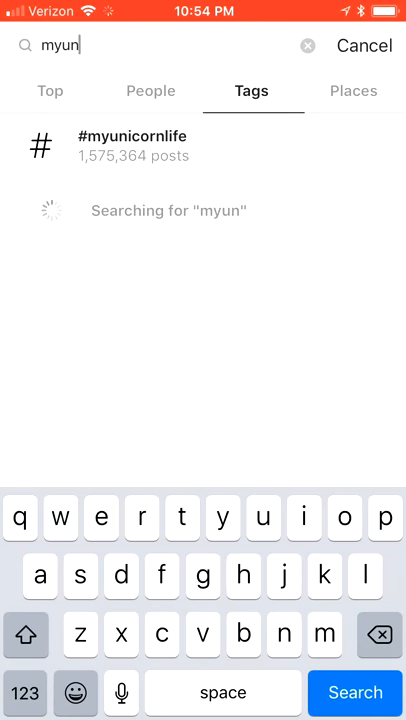
{"action": "type", "text": "iquehasht"}
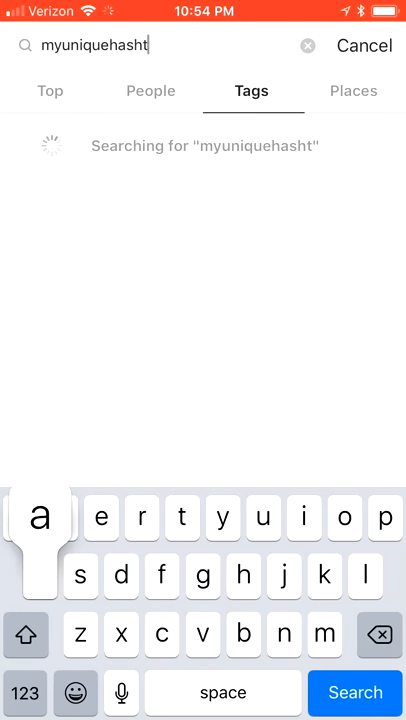
{"action": "type", "text": "ag"}
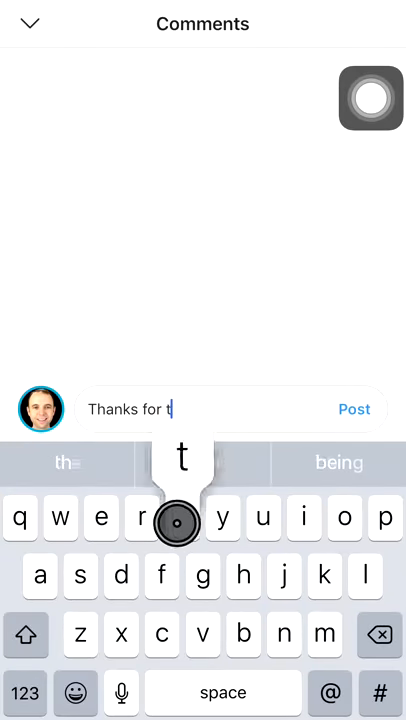
{"action": "type", "text": "he templates"}
{"action": "left_click", "coordinate": [20, 693]}
{"action": "left_click", "coordinate": [22, 630]}
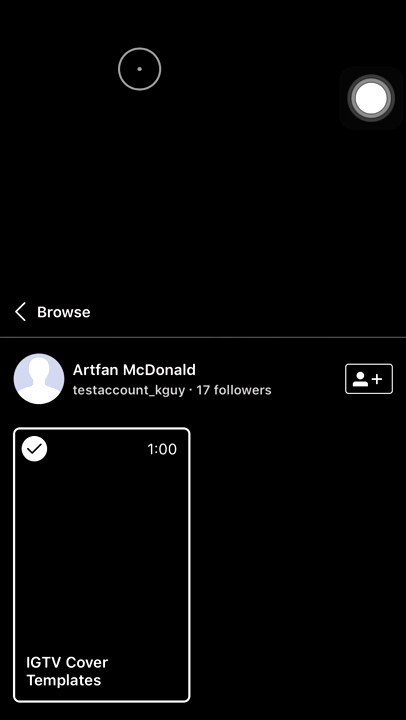
{"action": "left_click", "coordinate": [373, 370]}
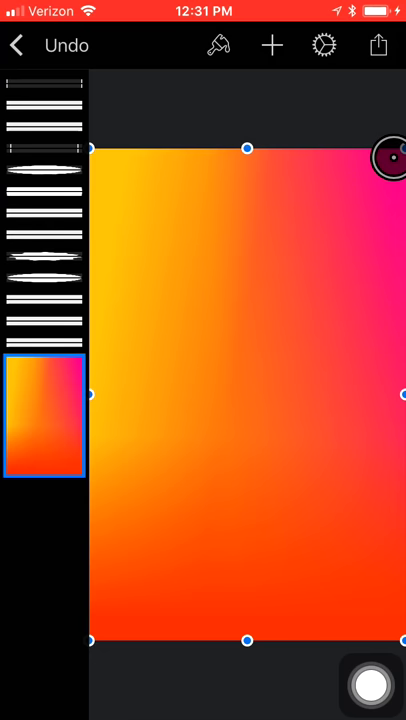
- Duplicate the cover's top stroke layer to add a white frame layer
{"action": "left_click", "coordinate": [54, 150]}
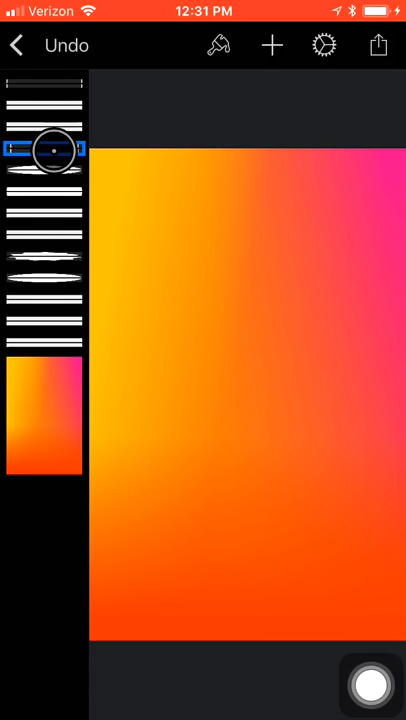
{"action": "left_click", "coordinate": [54, 150]}
{"action": "left_click", "coordinate": [375, 148]}
{"action": "left_click", "coordinate": [303, 143]}
- Add '23 HOURS AGO' text above the frame and bring up the top stroke layer's options
{"action": "left_click", "coordinate": [53, 122]}
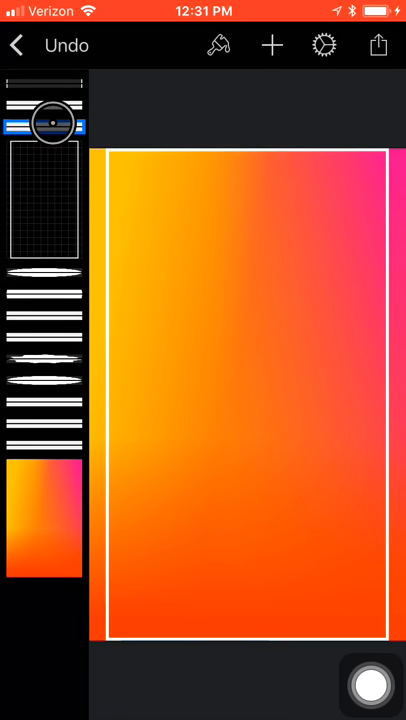
{"action": "left_click", "coordinate": [390, 125]}
{"action": "left_click", "coordinate": [321, 120]}
{"action": "left_click", "coordinate": [59, 97]}
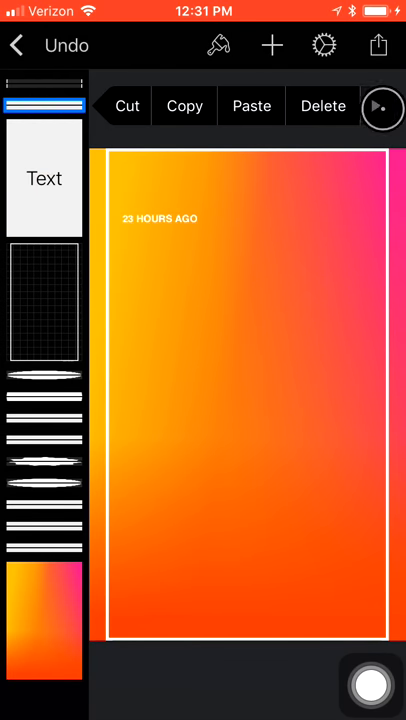